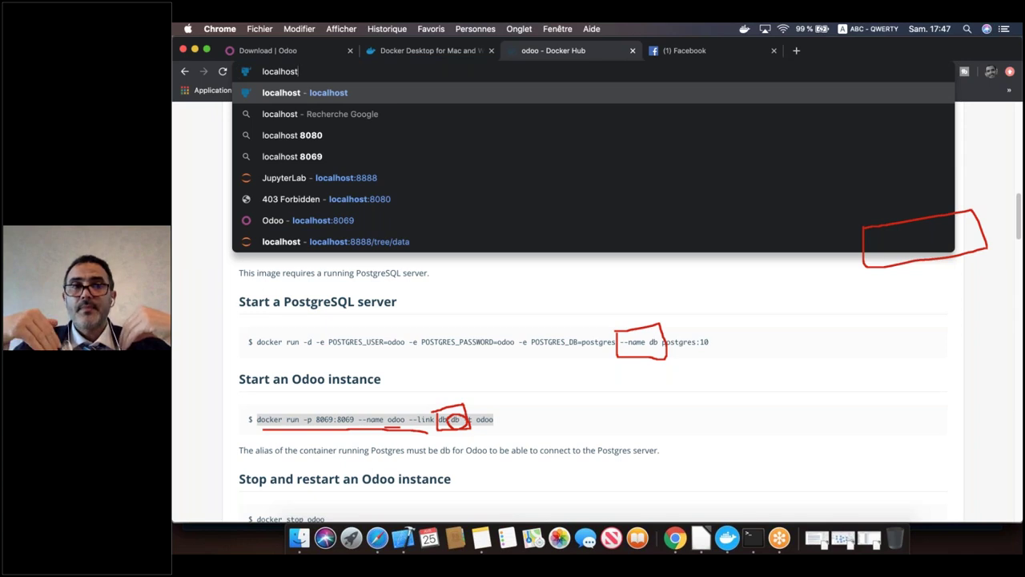
- Load the local Odoo server at localhost:8069 in the browser
{"action": "type", "text": ":"}
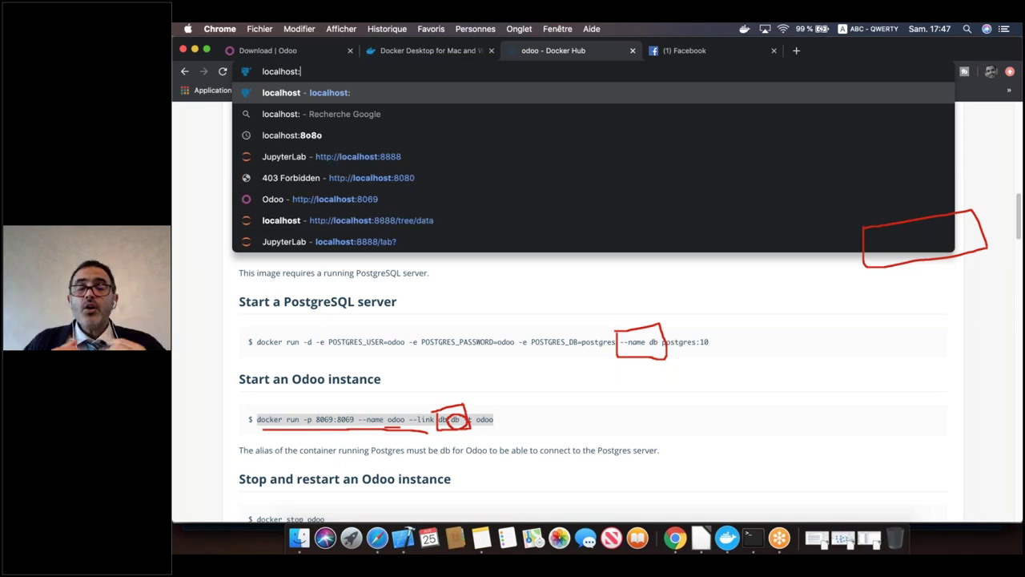
{"action": "type", "text": "8069"}
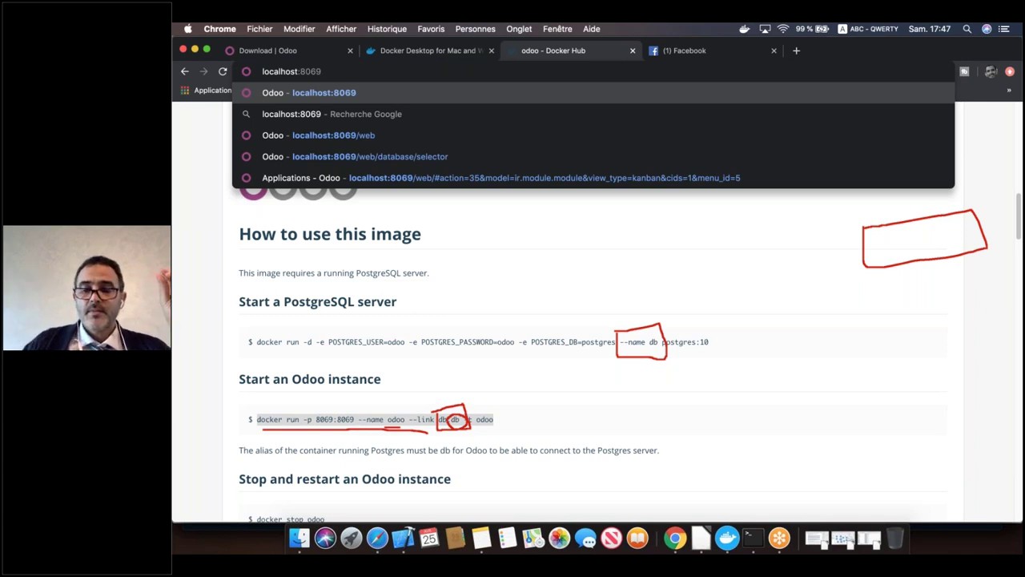
{"action": "key", "text": "Return"}
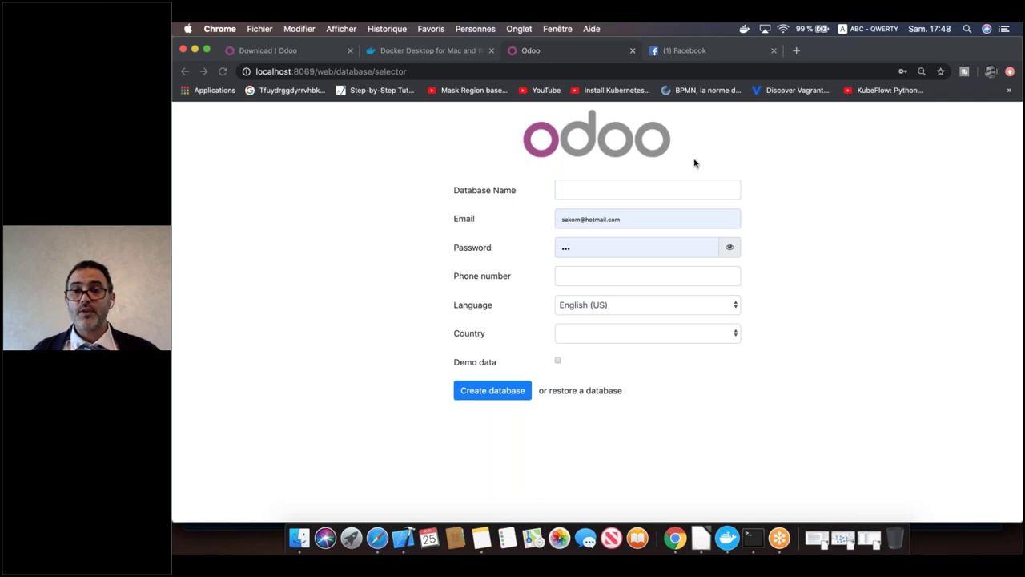
- Name the new database "faculte" and enter the account password, leaving the phone number empty
{"action": "left_click", "coordinate": [655, 188]}
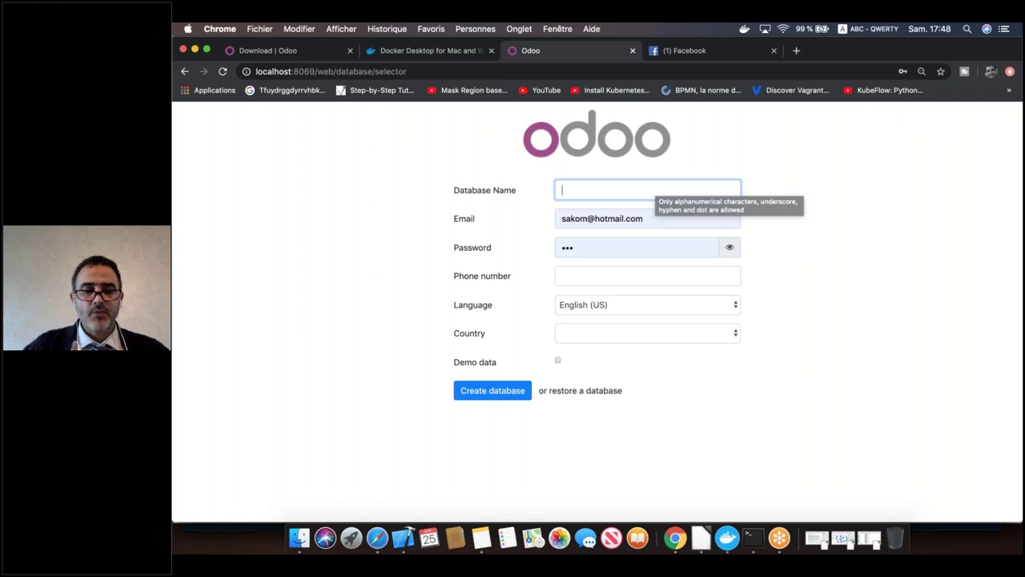
{"action": "type", "text": "faculte"}
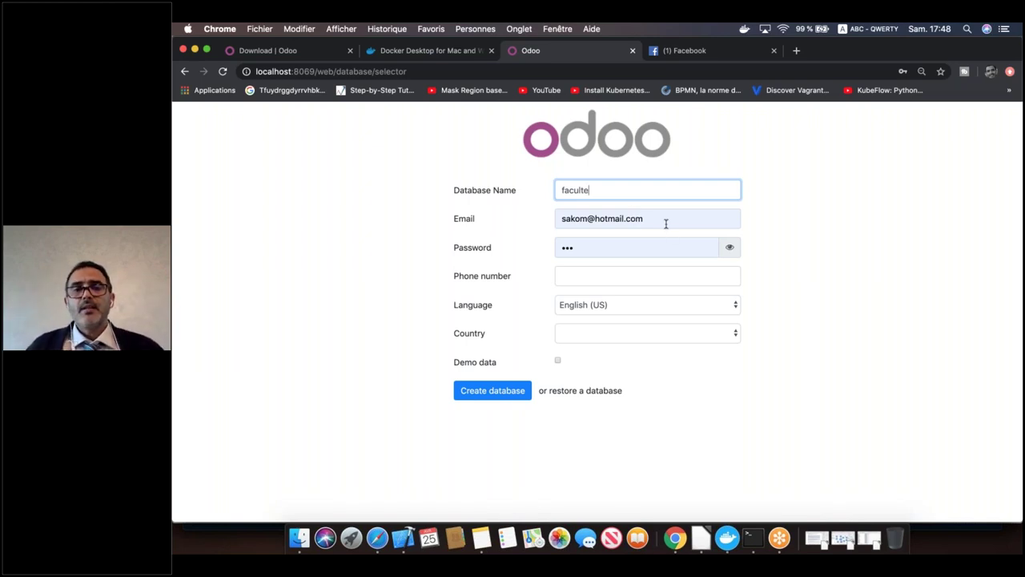
{"action": "left_click", "coordinate": [631, 243]}
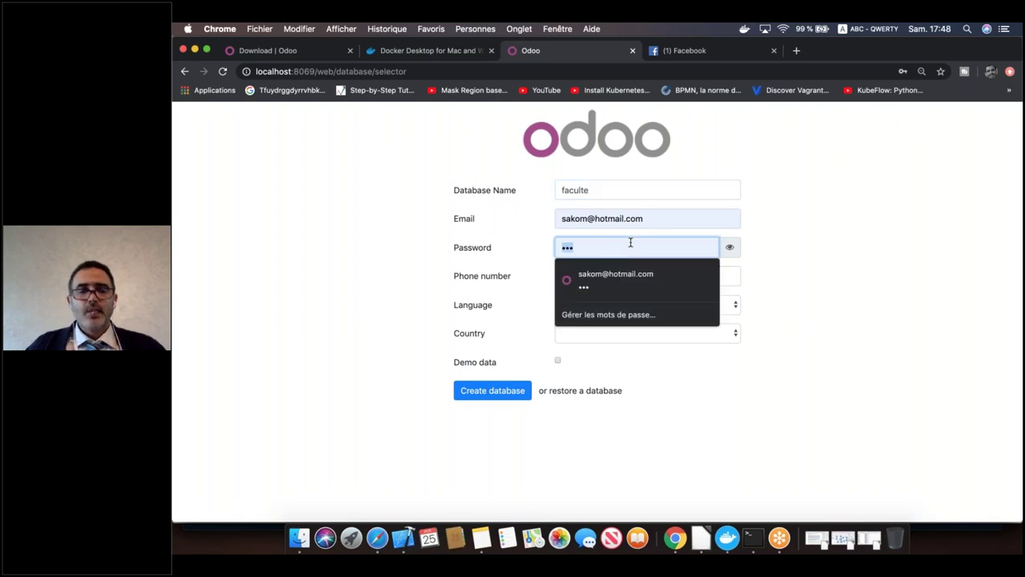
{"action": "left_click", "coordinate": [631, 243]}
{"action": "left_click", "coordinate": [588, 280]}
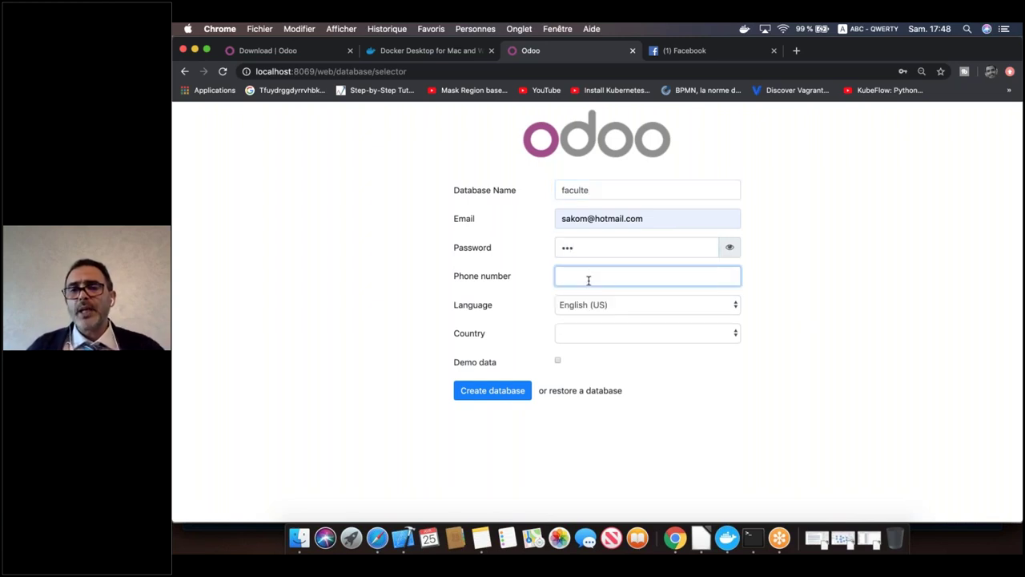
- Set the new database's language to French / Français
{"action": "left_click", "coordinate": [603, 304]}
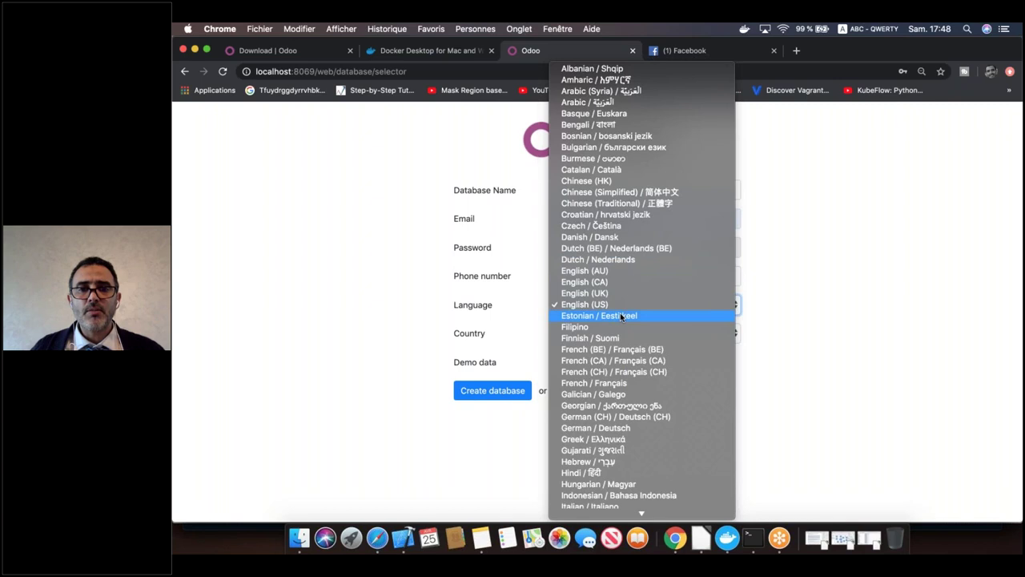
{"action": "scroll", "coordinate": [621, 316], "scroll_direction": "down", "scroll_amount": 3}
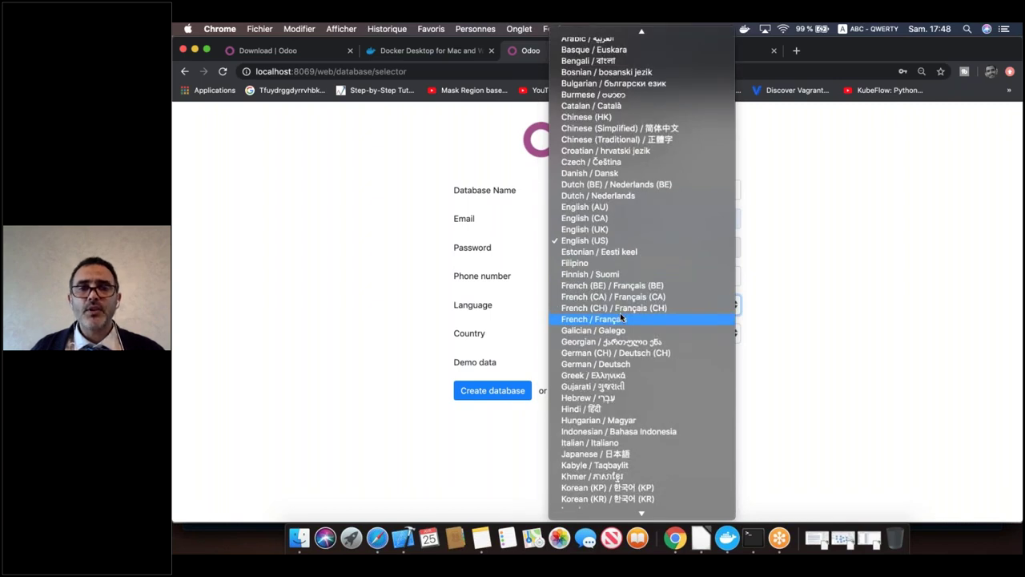
{"action": "scroll", "coordinate": [621, 318], "scroll_direction": "up", "scroll_amount": 1}
{"action": "left_click", "coordinate": [620, 341]}
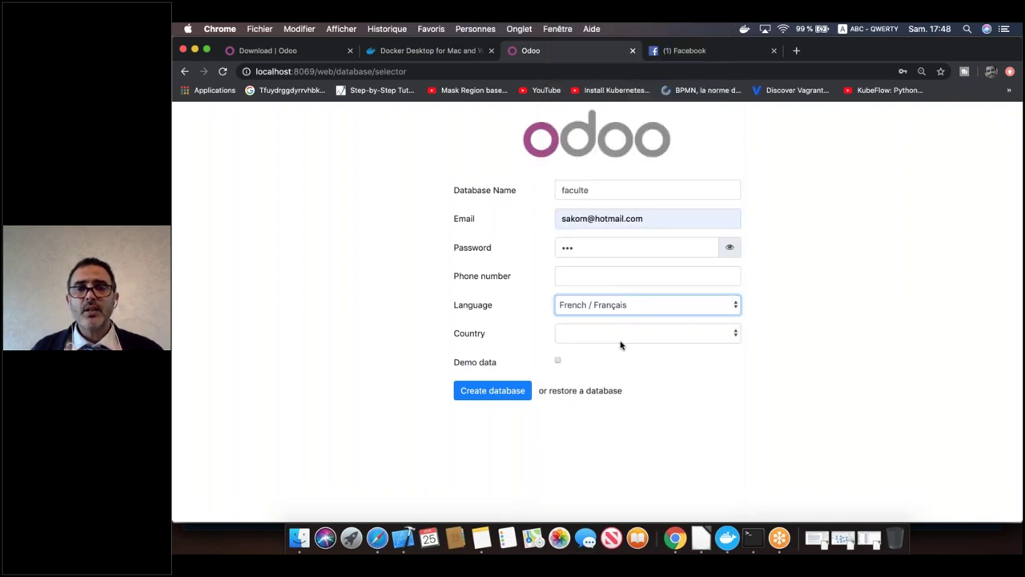
- Set the country to Morocco and create the database without demo data
{"action": "left_click", "coordinate": [613, 333]}
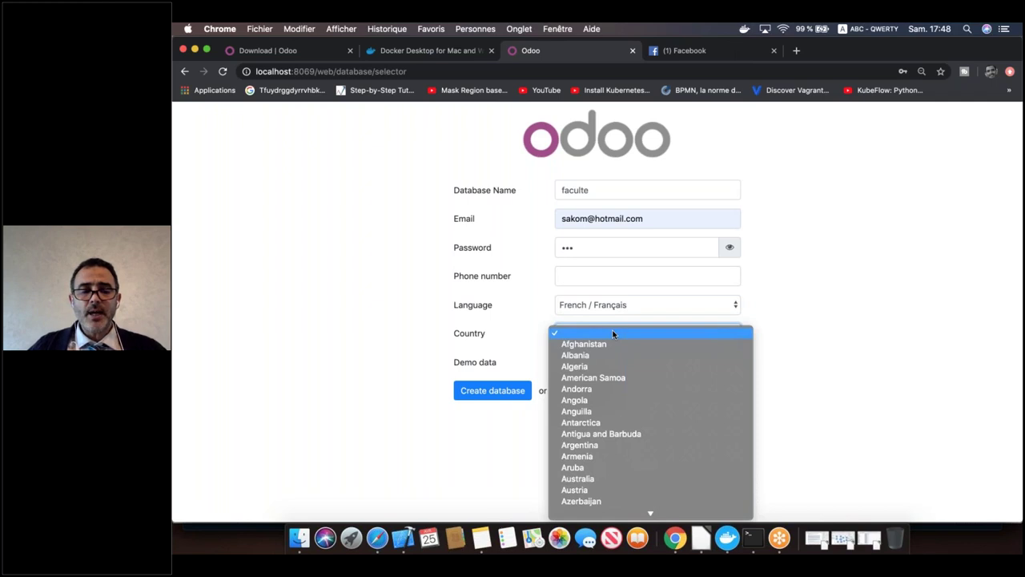
{"action": "key", "text": "m"}
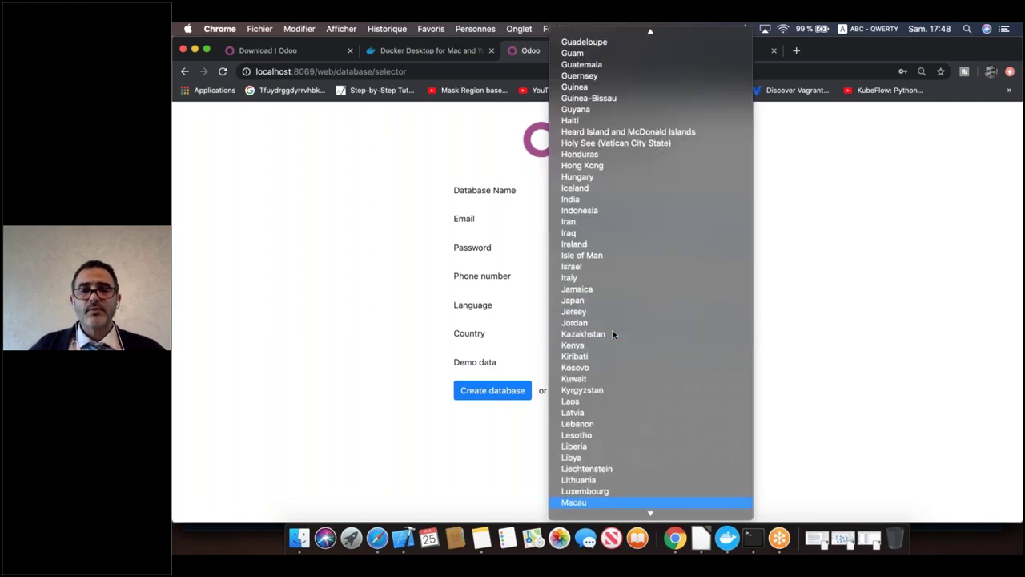
{"action": "key", "text": "o"}
{"action": "key", "text": "m"}
{"action": "key", "text": "o"}
{"action": "key", "text": "r"}
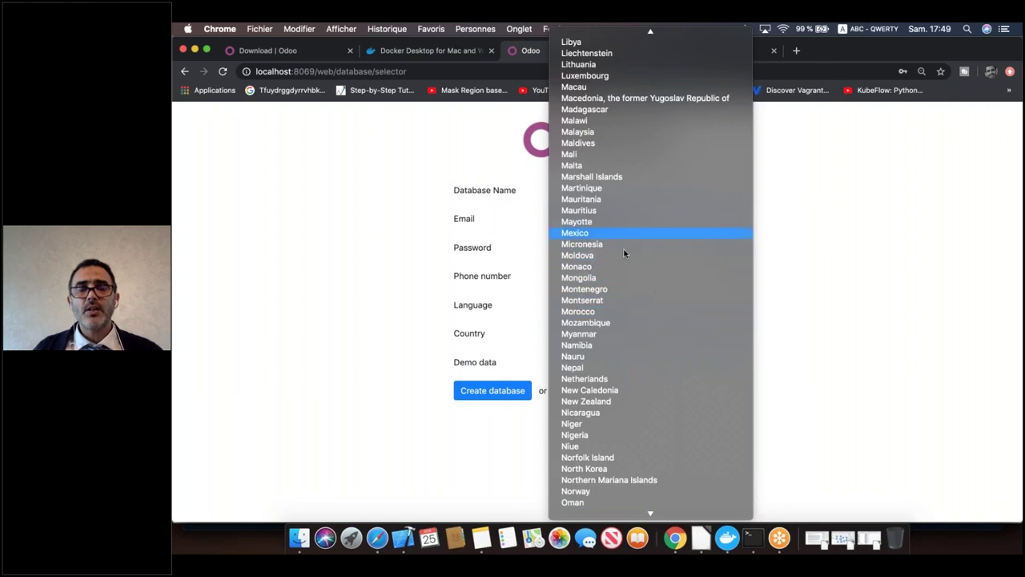
{"action": "left_click", "coordinate": [621, 311]}
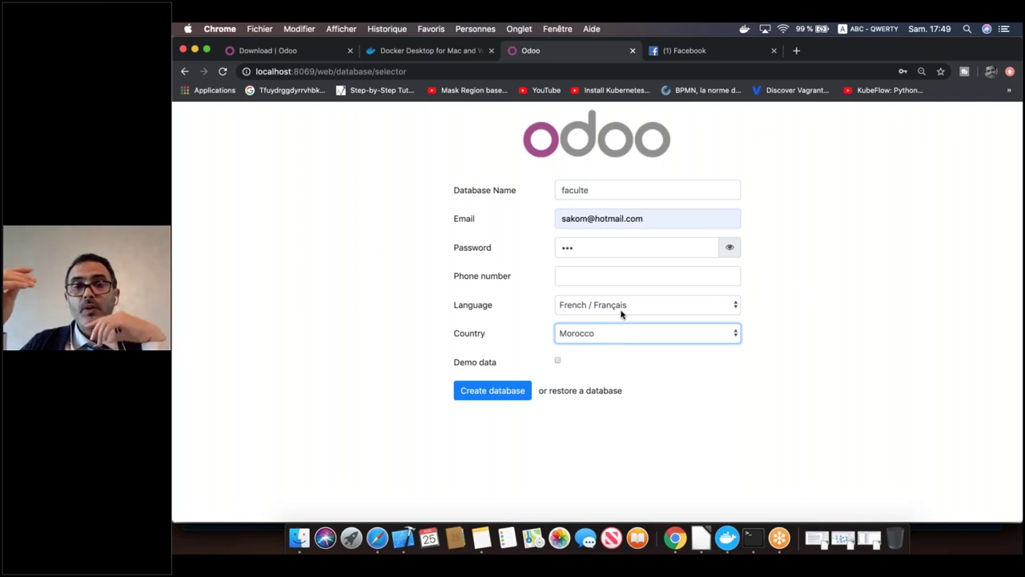
{"action": "left_click", "coordinate": [558, 363]}
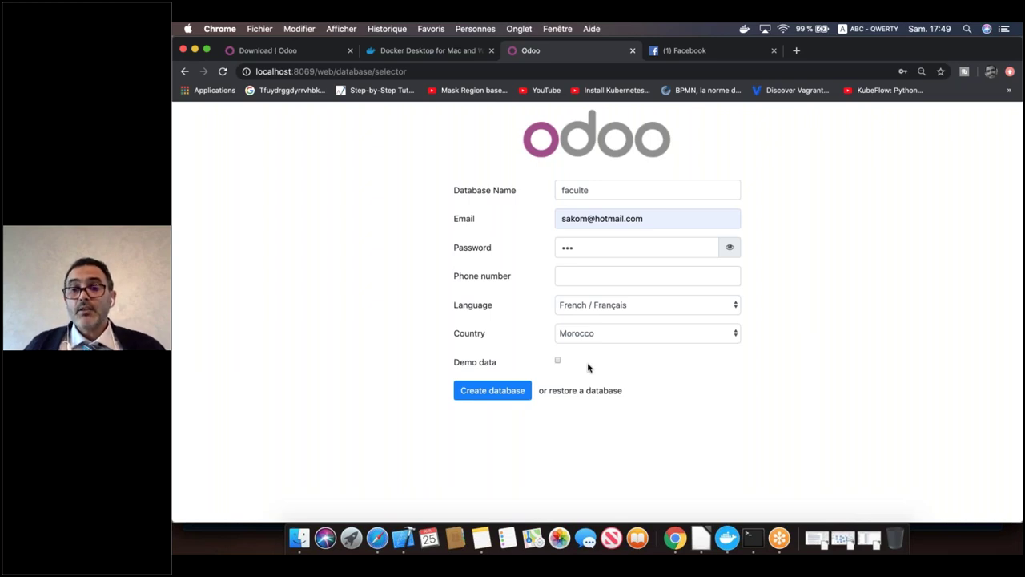
{"action": "left_click", "coordinate": [496, 396]}
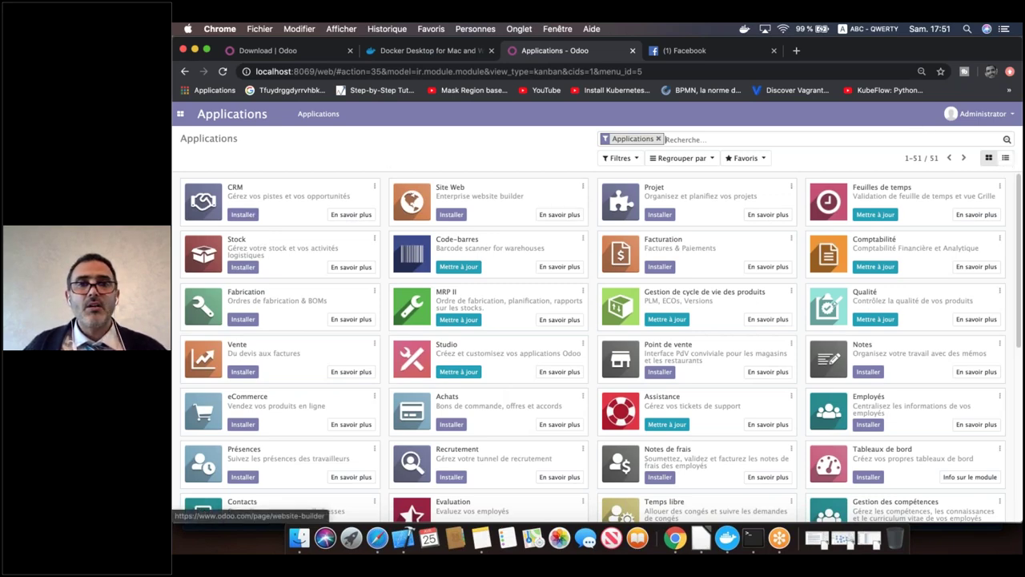
- Install the Stock application and return to the Applications catalogue
{"action": "left_click", "coordinate": [249, 271]}
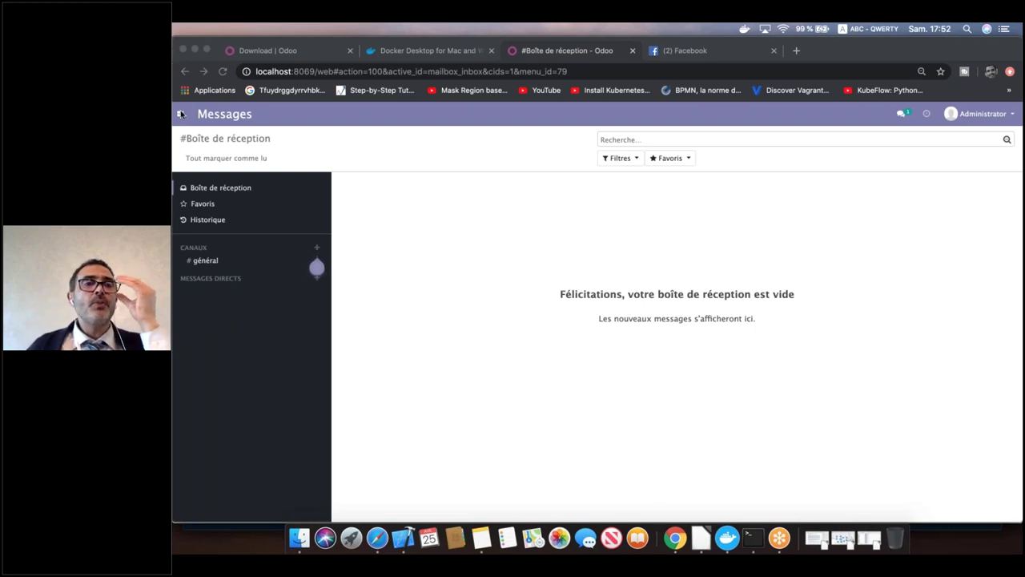
{"action": "left_click", "coordinate": [181, 114]}
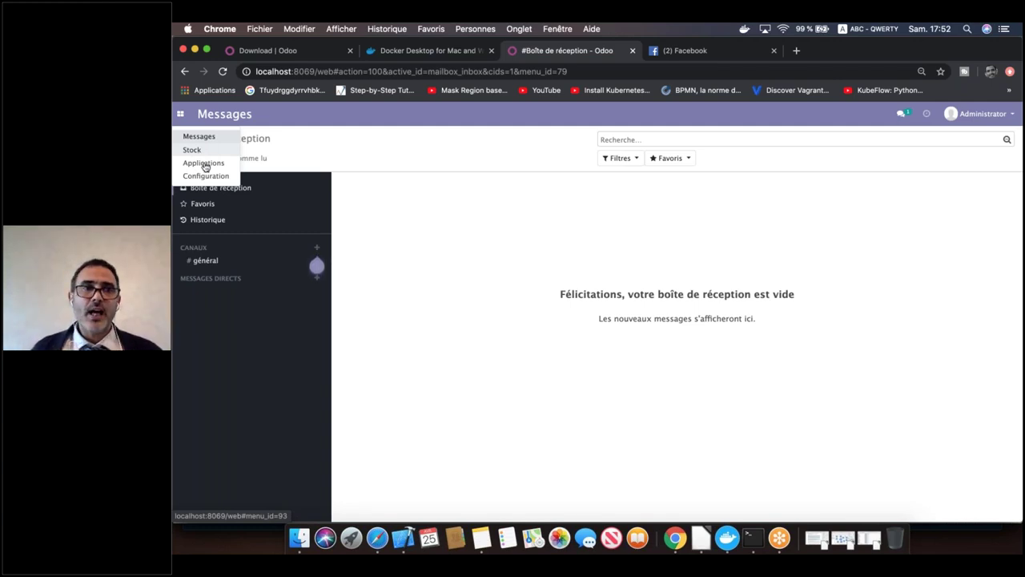
{"action": "left_click", "coordinate": [205, 164]}
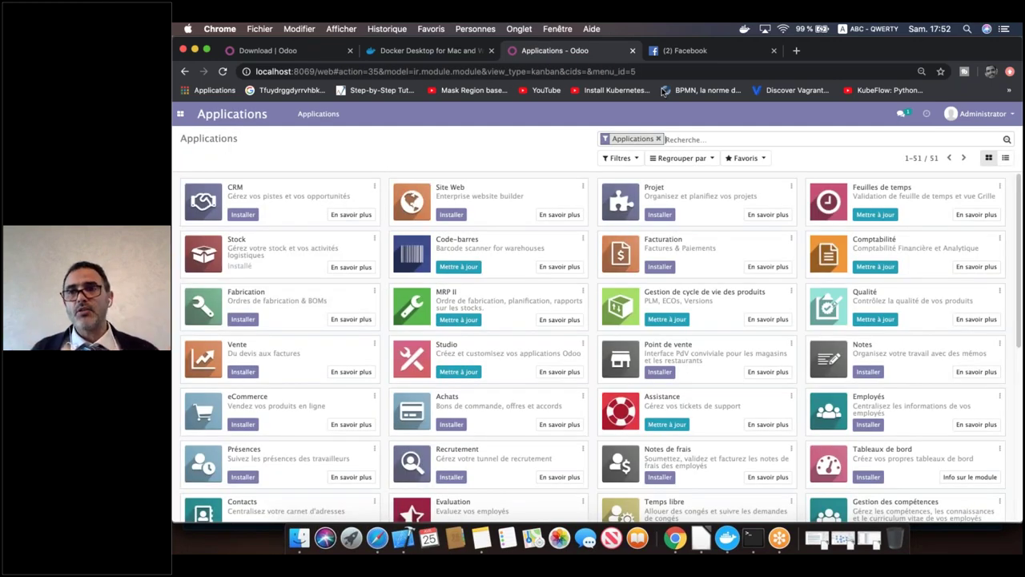
- Show the applications as a list and install the Facturation, Vente and Achats modules together
{"action": "left_click", "coordinate": [1007, 158]}
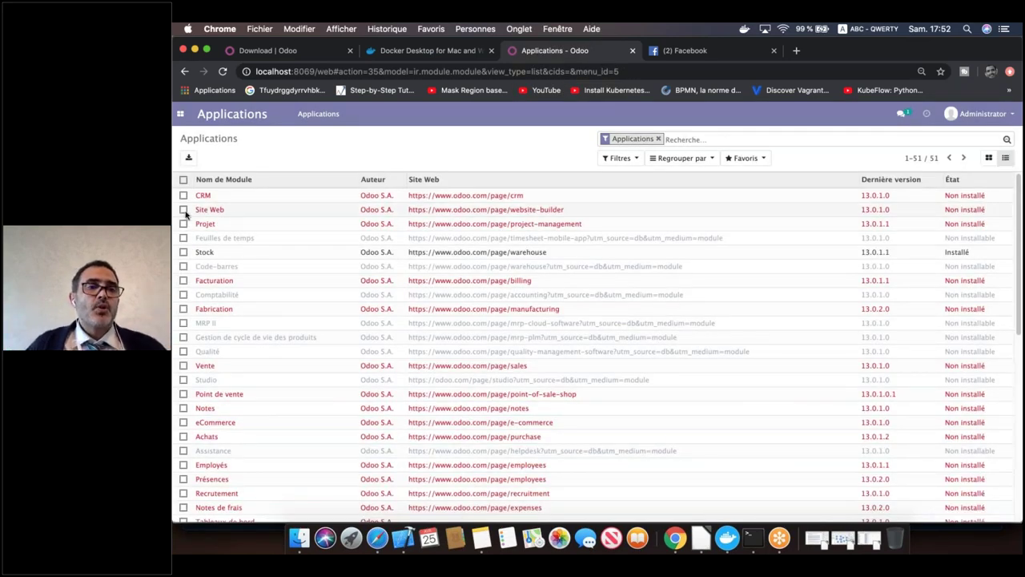
{"action": "left_click", "coordinate": [183, 281]}
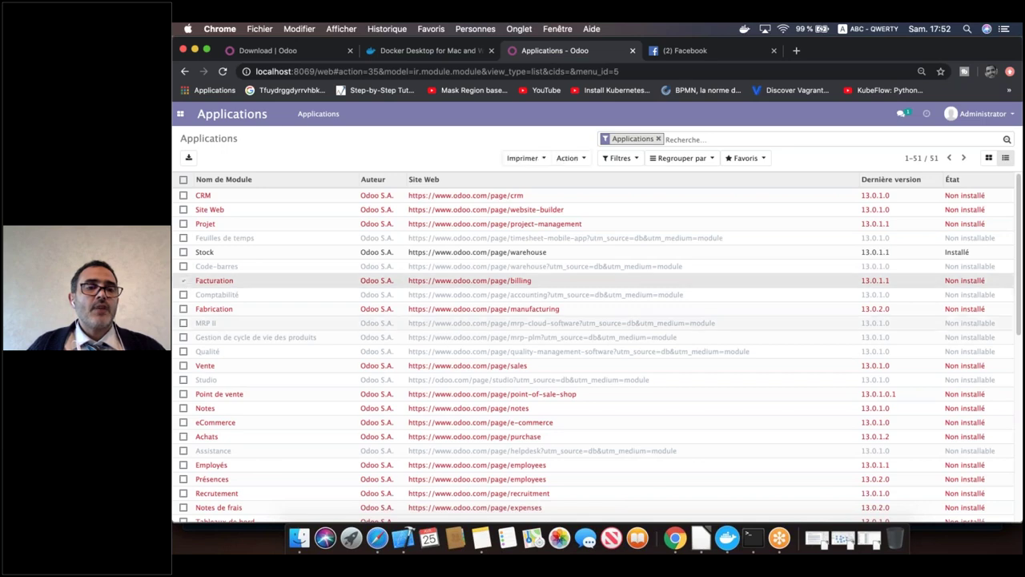
{"action": "left_click", "coordinate": [183, 366]}
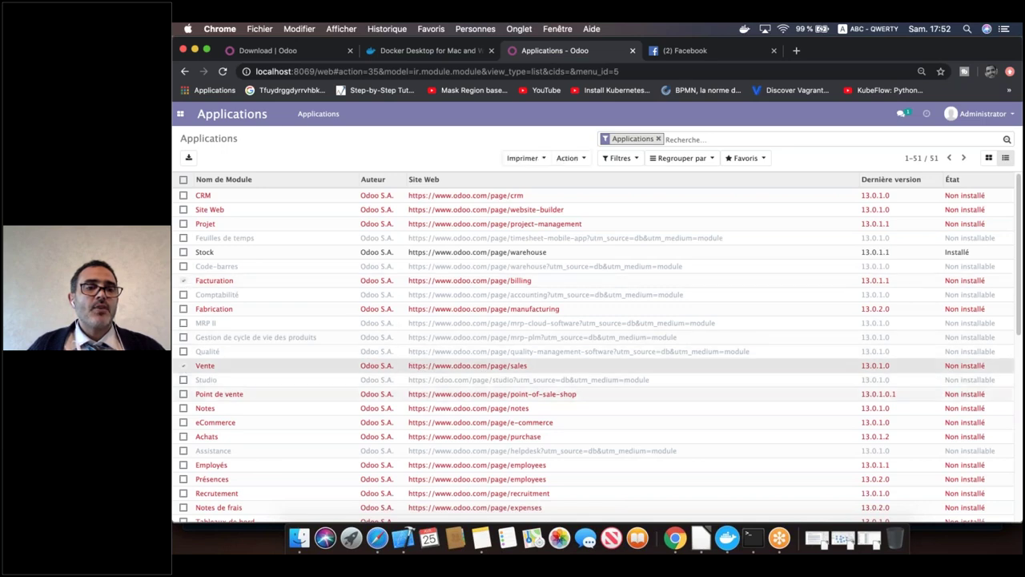
{"action": "left_click", "coordinate": [184, 437]}
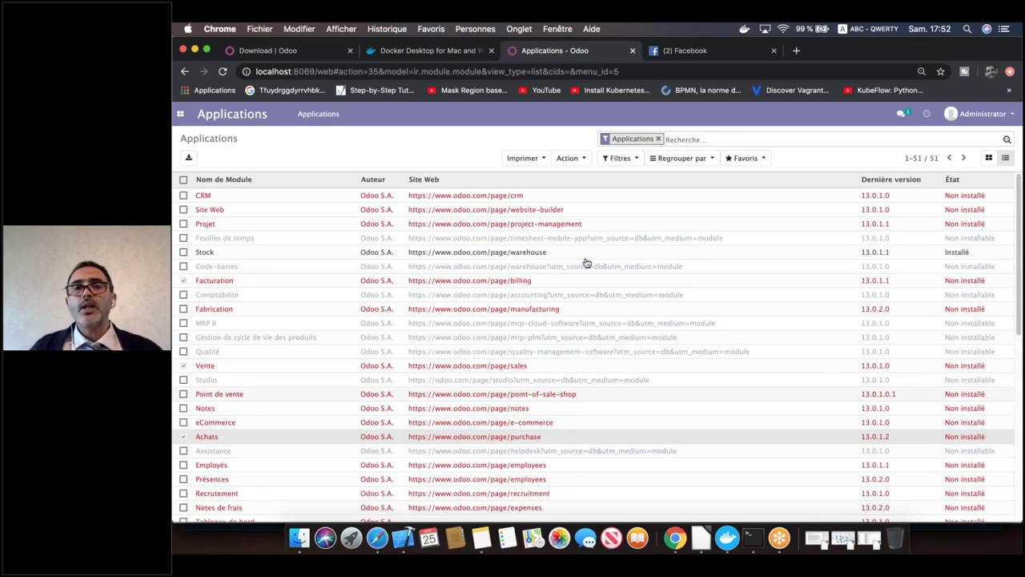
{"action": "left_click", "coordinate": [578, 160]}
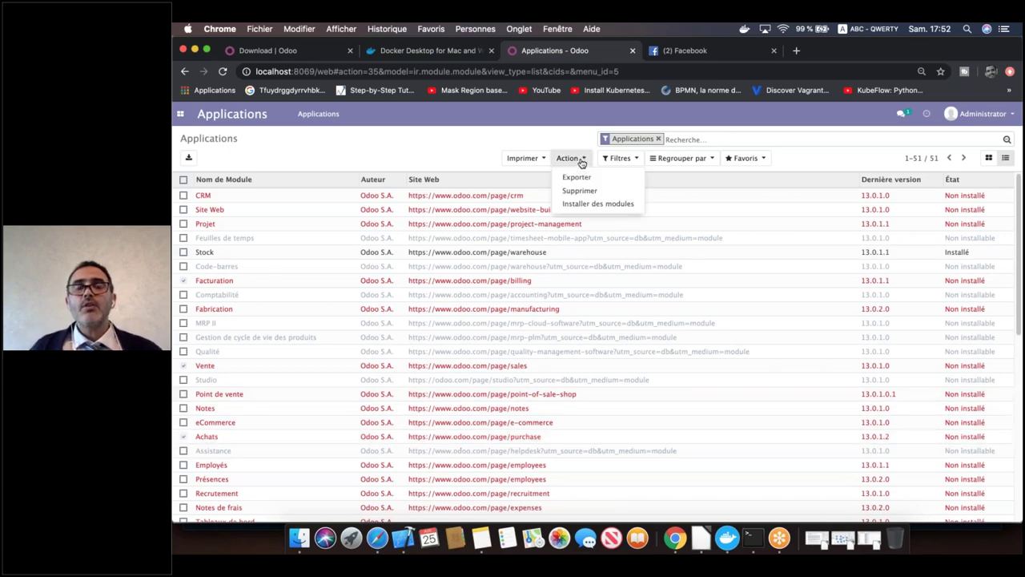
{"action": "left_click", "coordinate": [606, 207]}
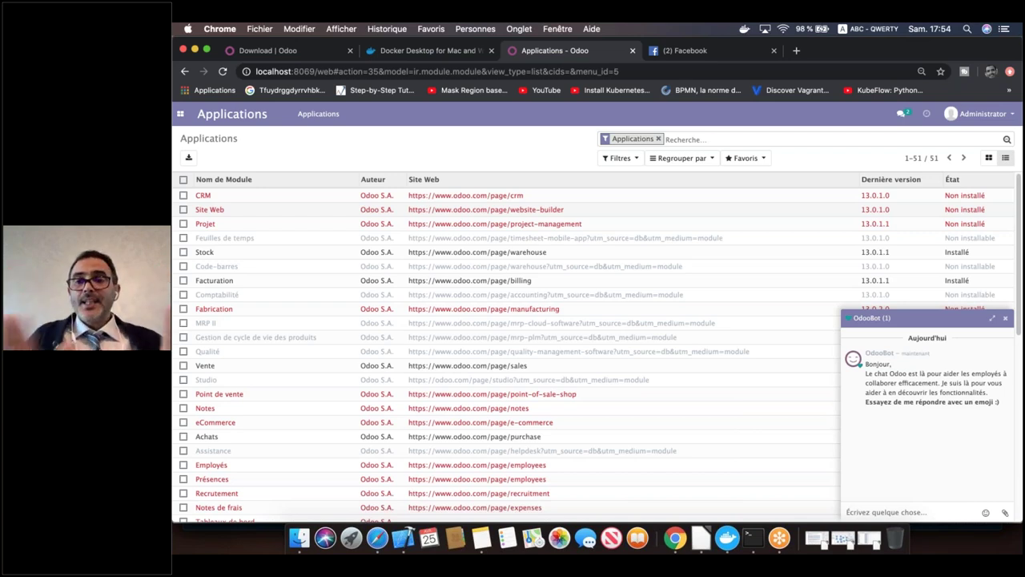
- Reload the Odoo page to refresh the available applications and open the Stock application
{"action": "left_click", "coordinate": [181, 113]}
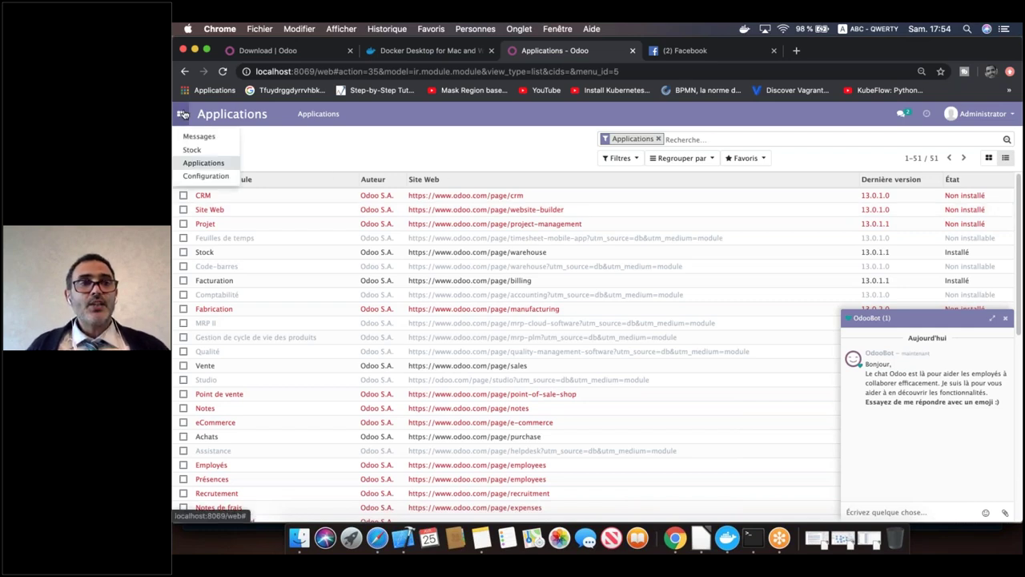
{"action": "left_click", "coordinate": [224, 72]}
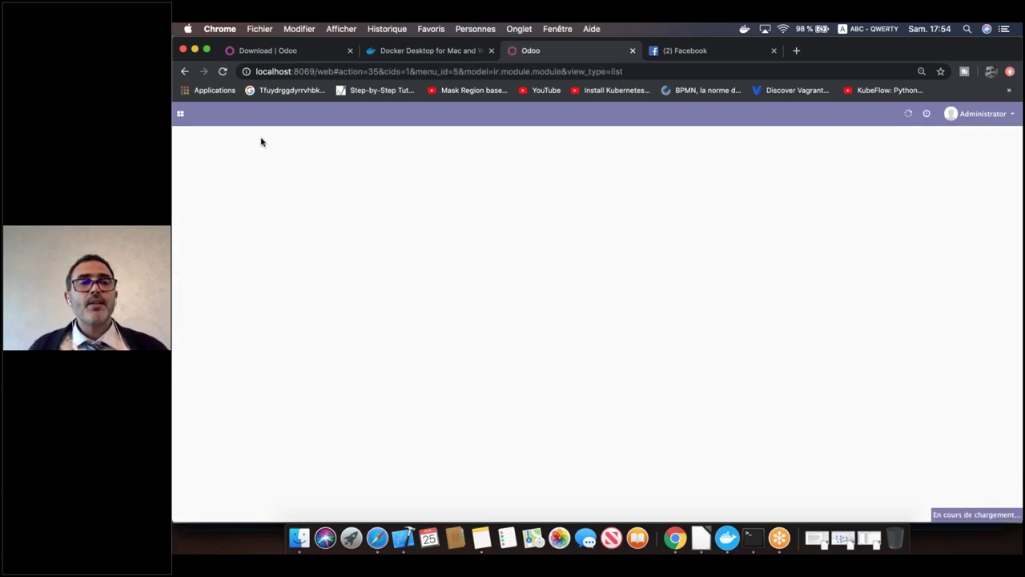
{"action": "left_click", "coordinate": [180, 115]}
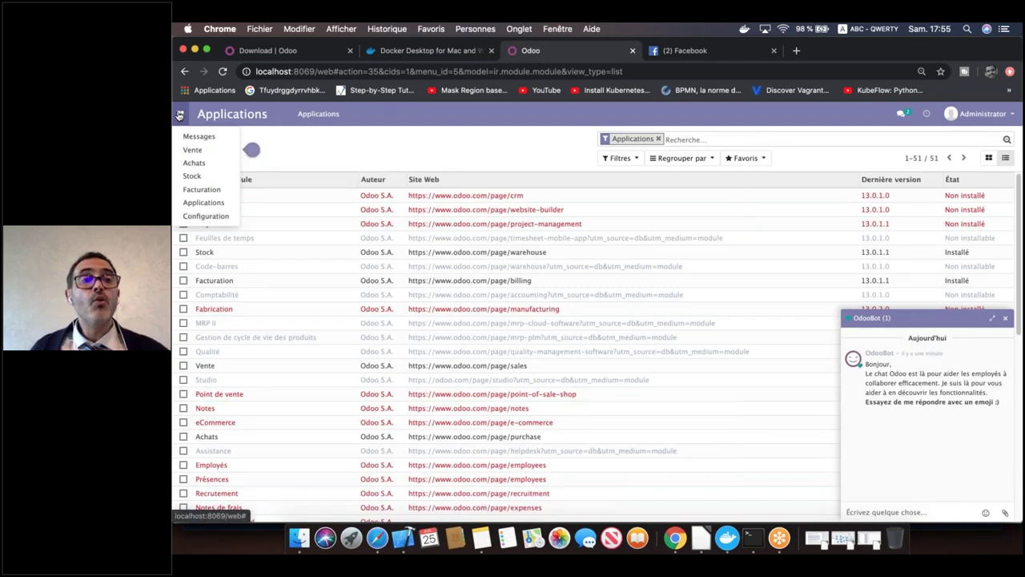
{"action": "left_click", "coordinate": [210, 177]}
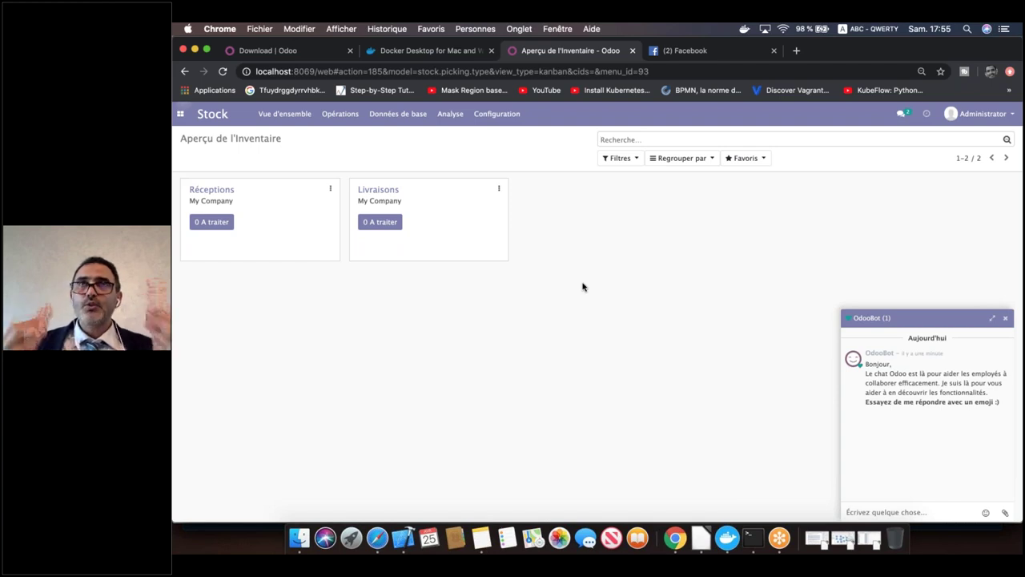
- Open the Articles list in the Stock base data and start a new article
{"action": "left_click", "coordinate": [414, 119]}
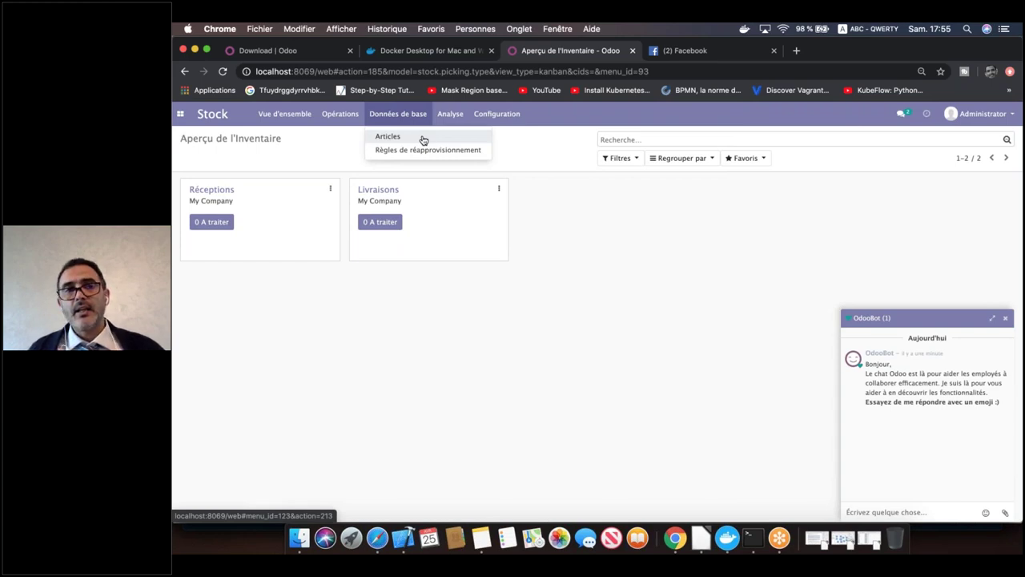
{"action": "left_click", "coordinate": [424, 139]}
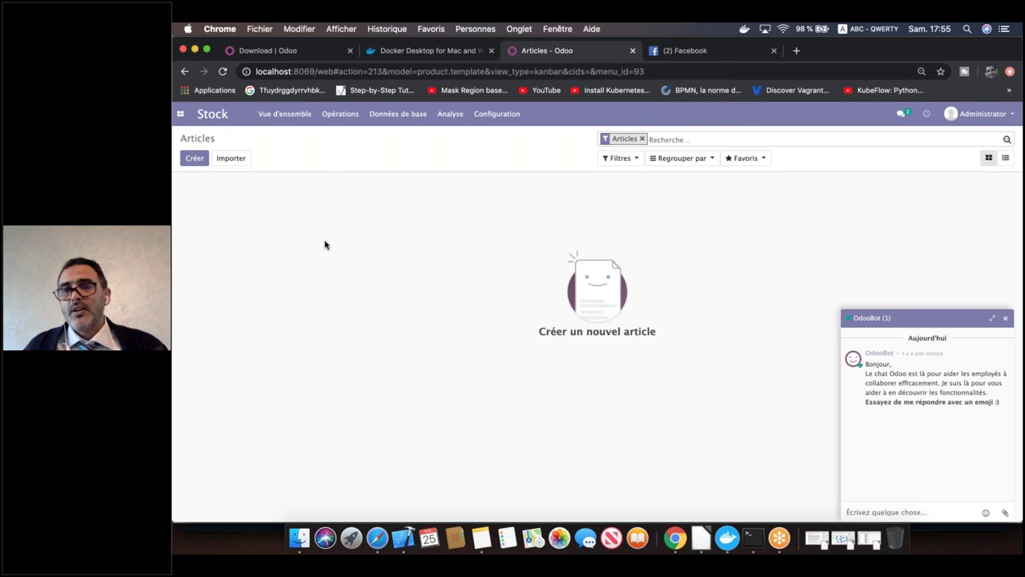
{"action": "left_click", "coordinate": [196, 165]}
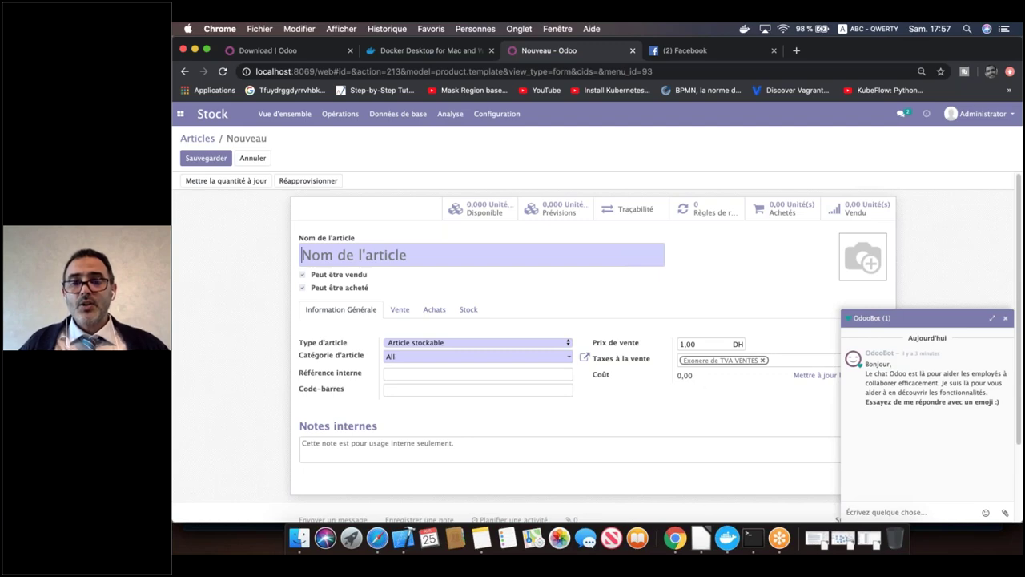
- Switch to the ERP generalite.odp presentation in LibreOffice Impress and select slide 16 with the Docker run commands
{"action": "left_click", "coordinate": [703, 538]}
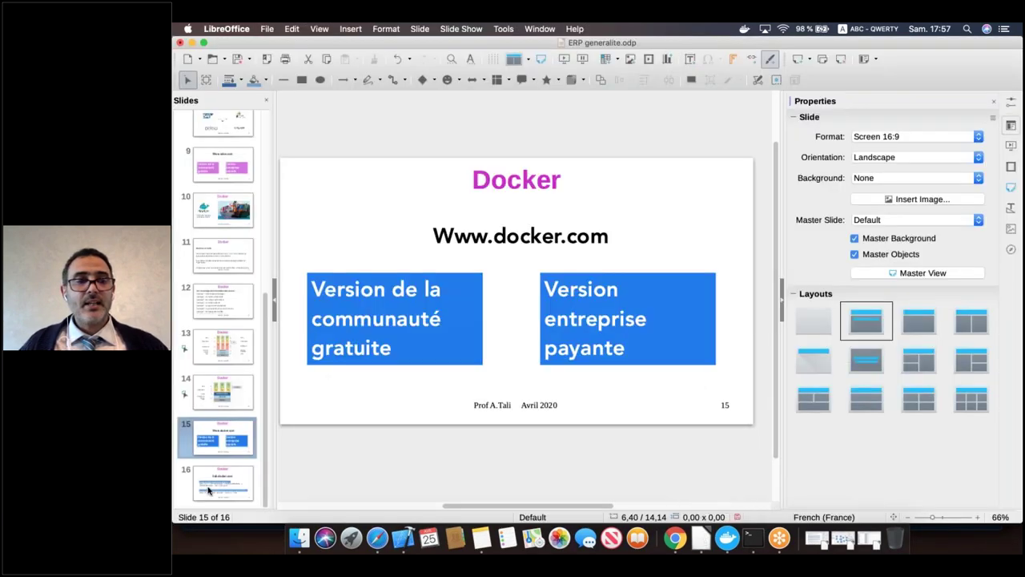
{"action": "left_click", "coordinate": [234, 479]}
{"action": "left_click", "coordinate": [565, 62]}
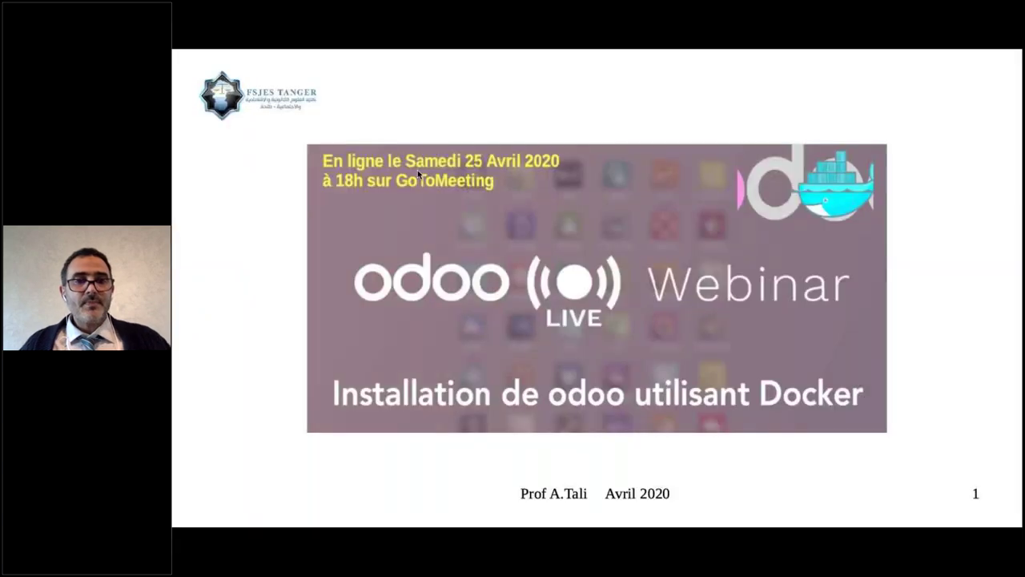
{"action": "key", "text": "Escape"}
{"action": "scroll", "coordinate": [222, 361], "scroll_direction": "down", "scroll_amount": 10}
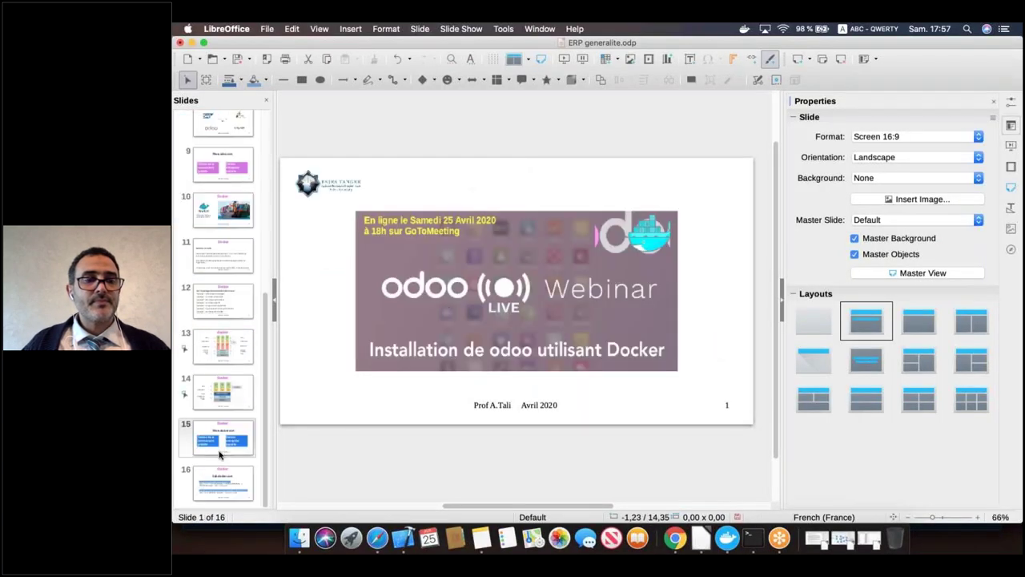
- Present slide 16 with the Postgres and Odoo launch commands full screen, starting from the current slide, and exit the slide show
{"action": "left_click", "coordinate": [223, 480]}
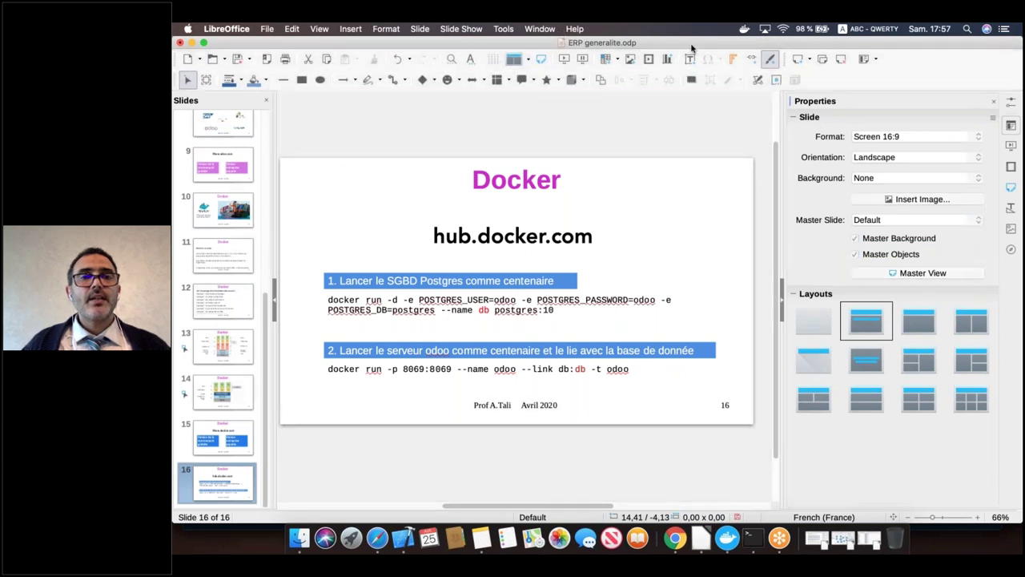
{"action": "left_click", "coordinate": [471, 32]}
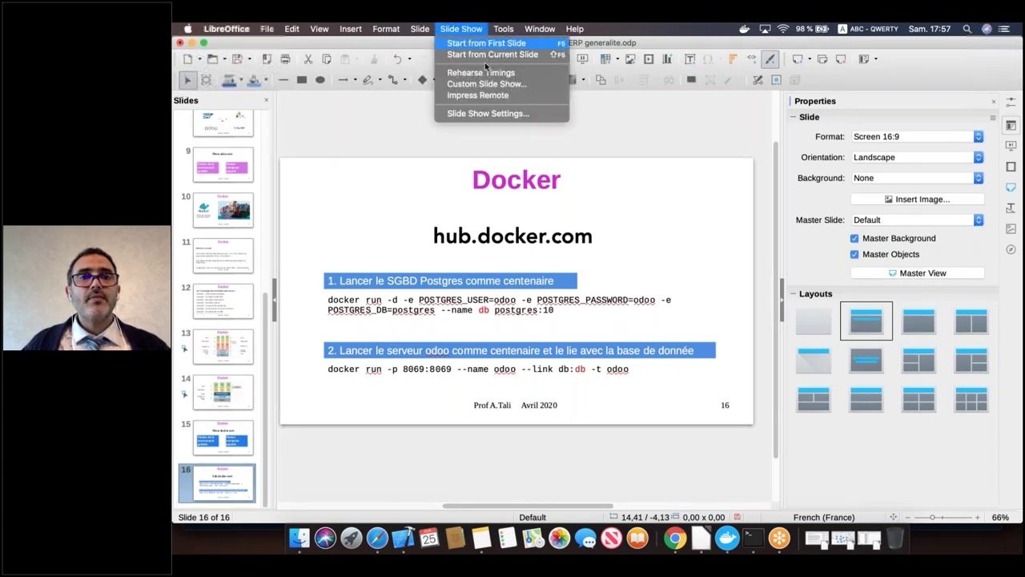
{"action": "left_click", "coordinate": [530, 54]}
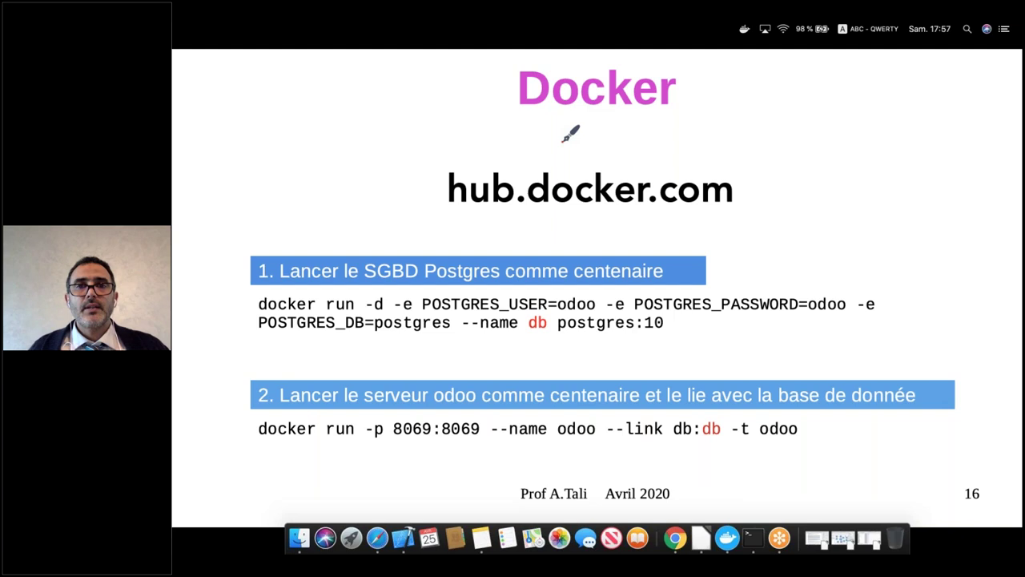
{"action": "key", "text": "Right"}
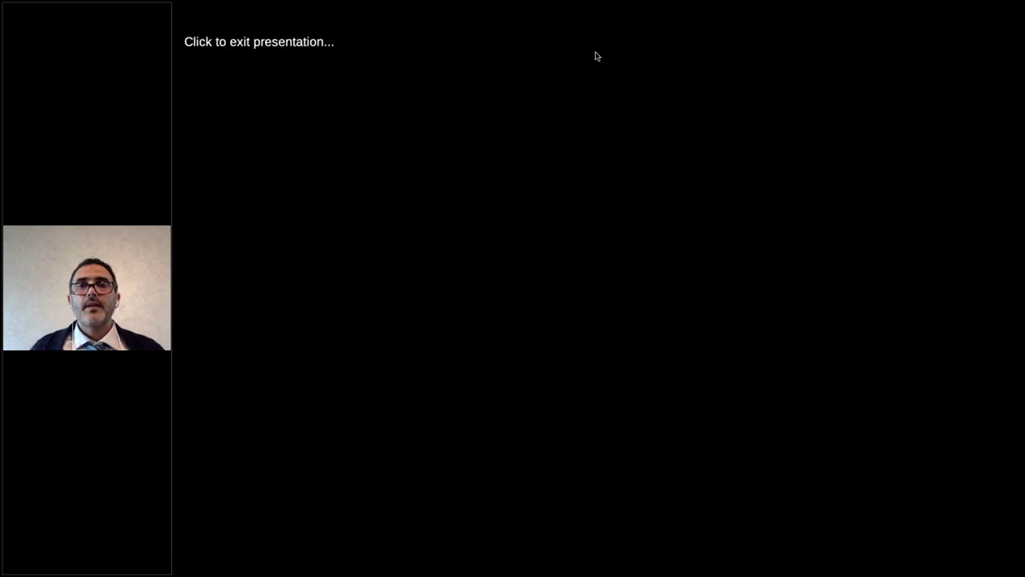
{"action": "left_click", "coordinate": [565, 80]}
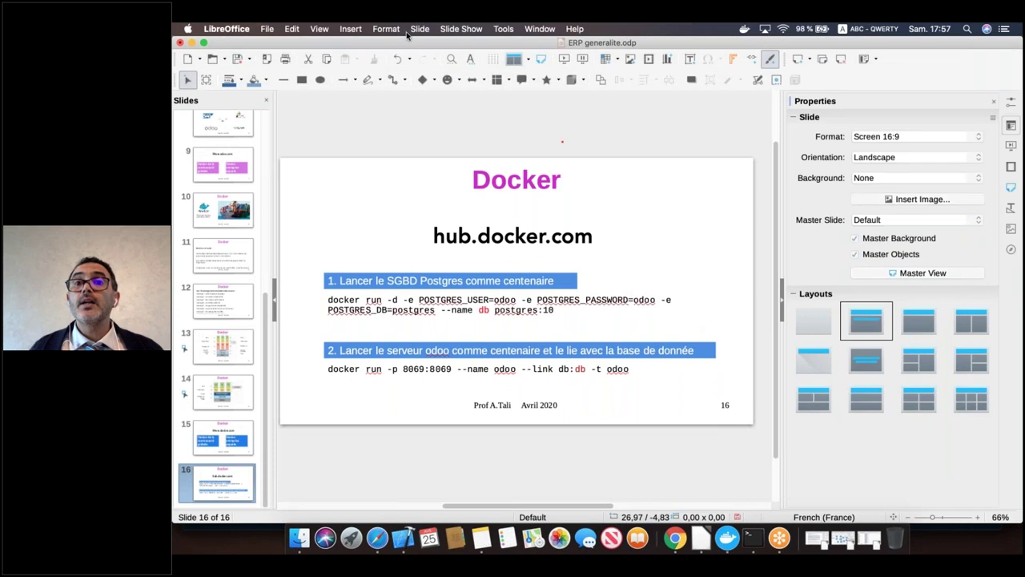
- Open the Docker Desktop dashboard and shift its window to uncover the row of slide properties behind it
{"action": "left_click", "coordinate": [744, 31]}
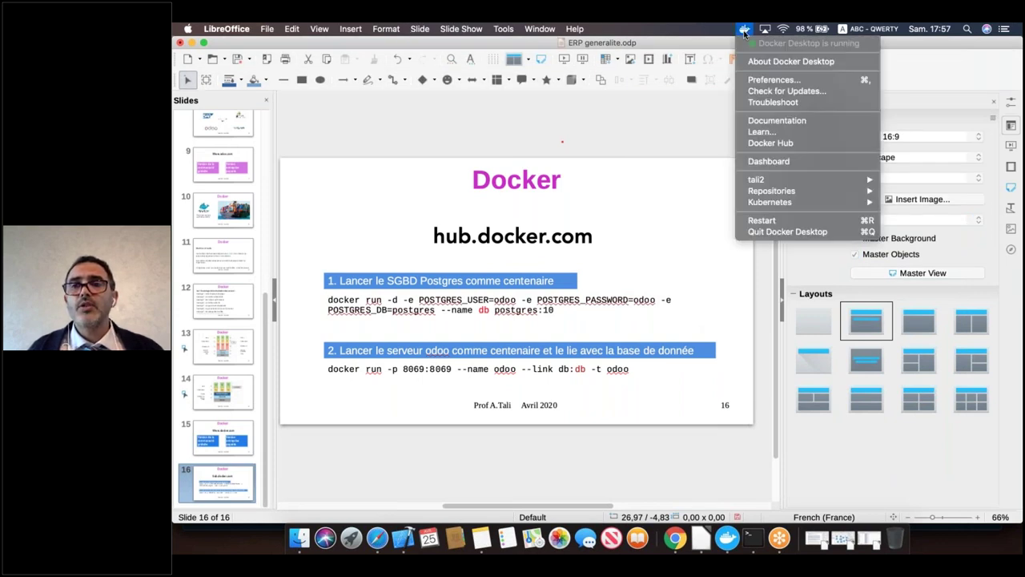
{"action": "left_click", "coordinate": [769, 161]}
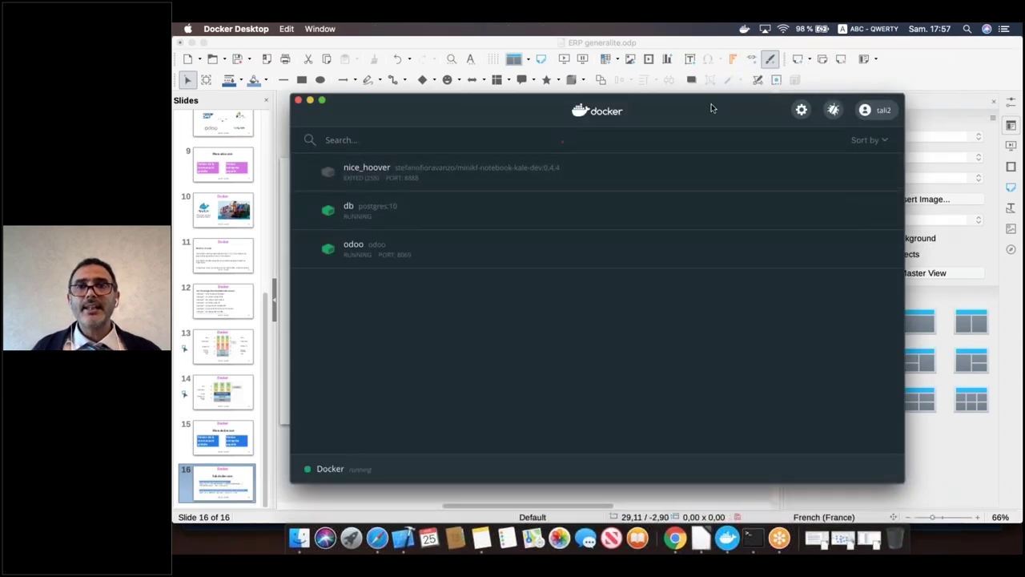
{"action": "left_click_drag", "start_coordinate": [710, 105], "coordinate": [638, 106]}
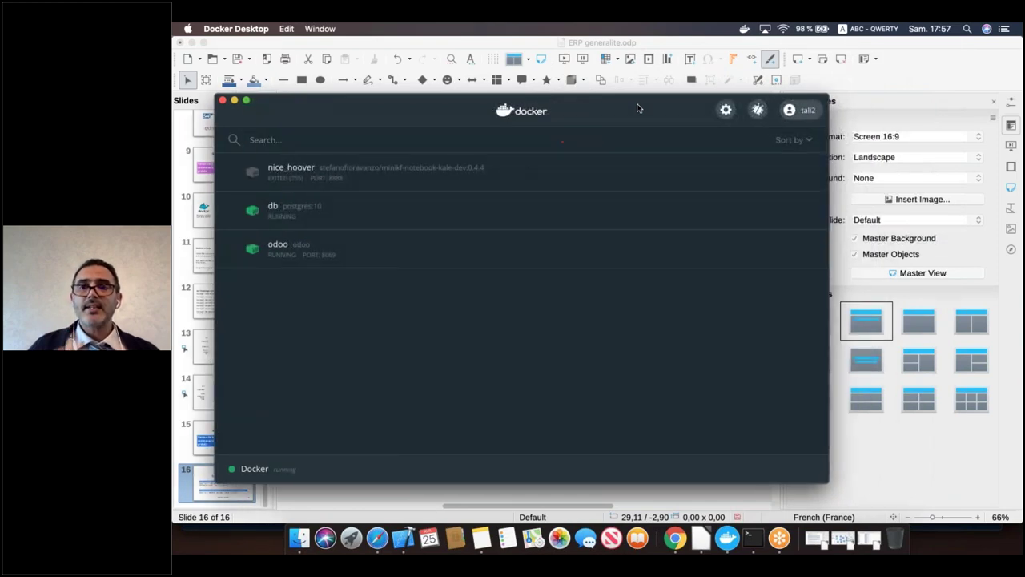
- Stop the db and odoo containers and inspect the actions offered for each of them
{"action": "mouse_move", "coordinate": [364, 215]}
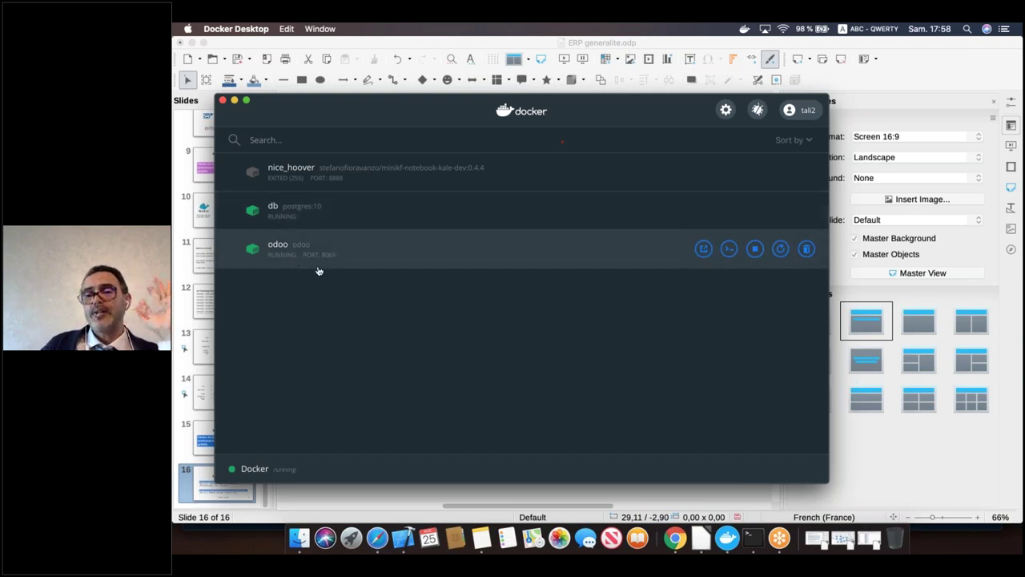
{"action": "mouse_move", "coordinate": [591, 214]}
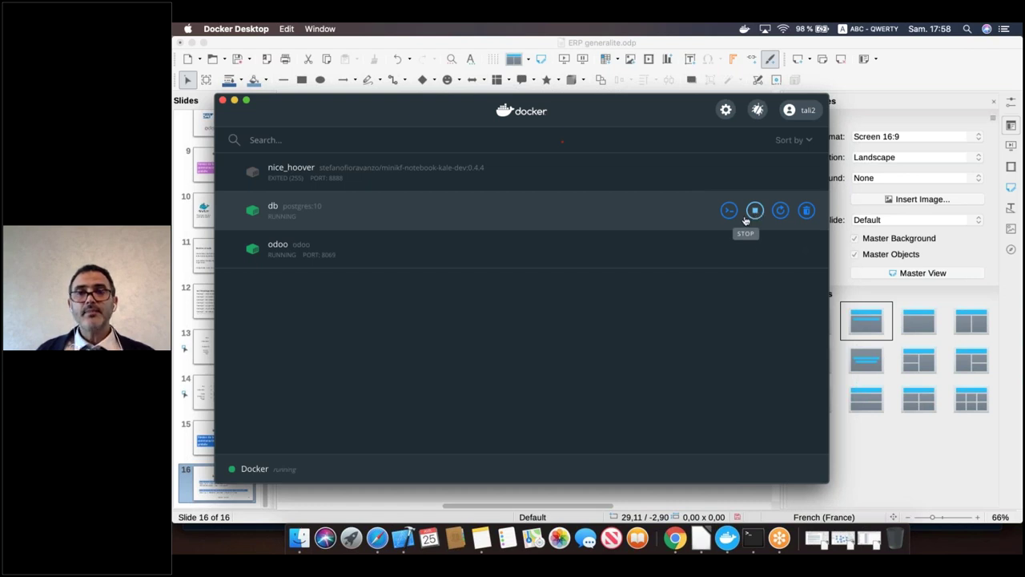
{"action": "left_click", "coordinate": [756, 249]}
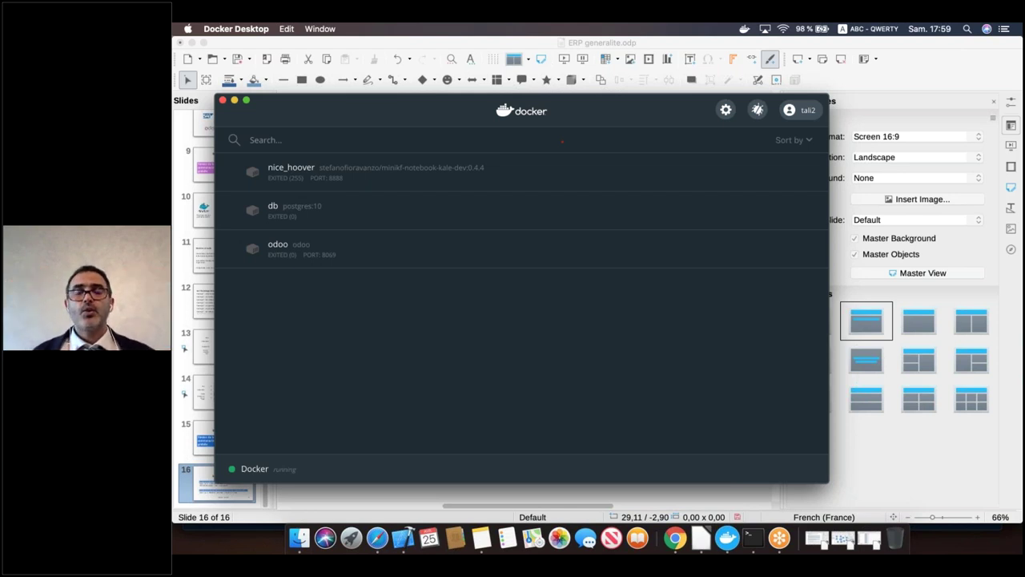
{"action": "mouse_move", "coordinate": [723, 210]}
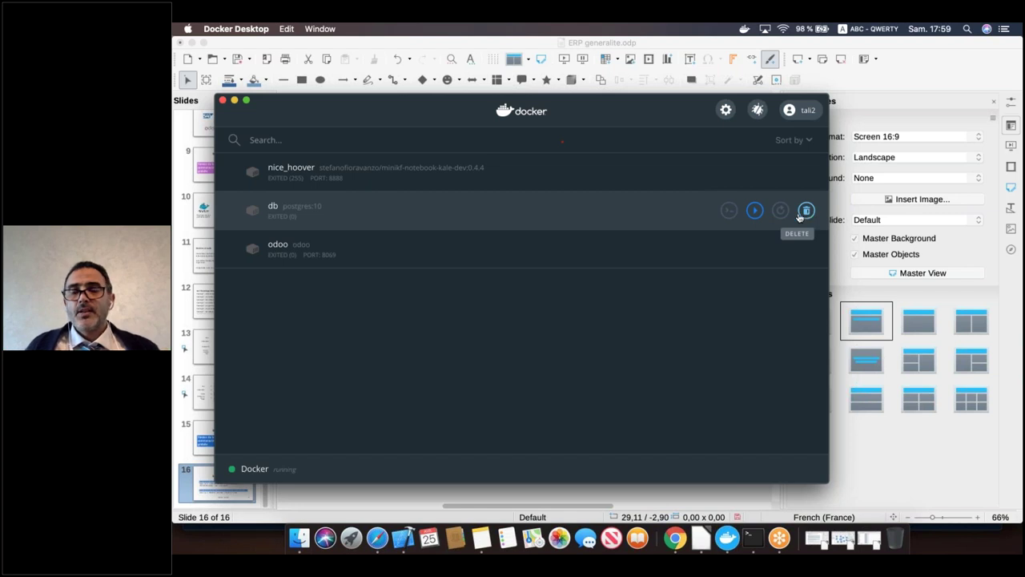
{"action": "mouse_move", "coordinate": [717, 245]}
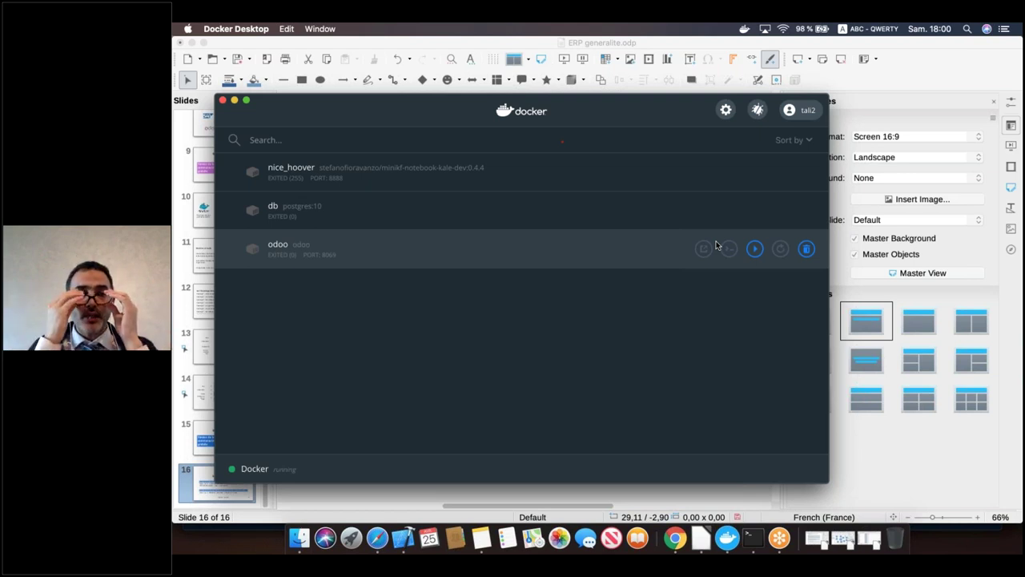
- Return to the LibreOffice Impress presentation and start the slide show from the current slide 16
{"action": "left_click", "coordinate": [424, 494]}
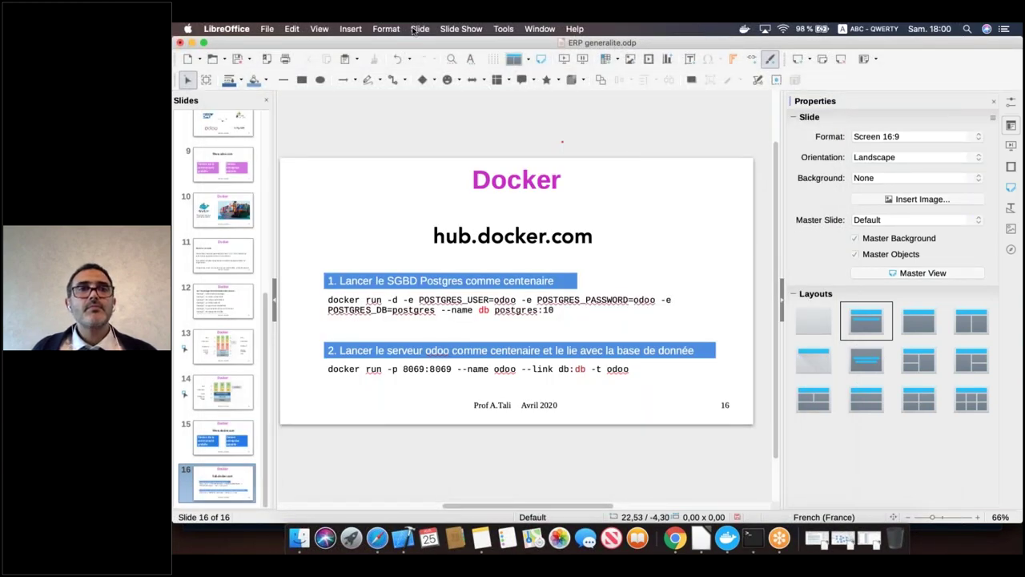
{"action": "left_click", "coordinate": [450, 29]}
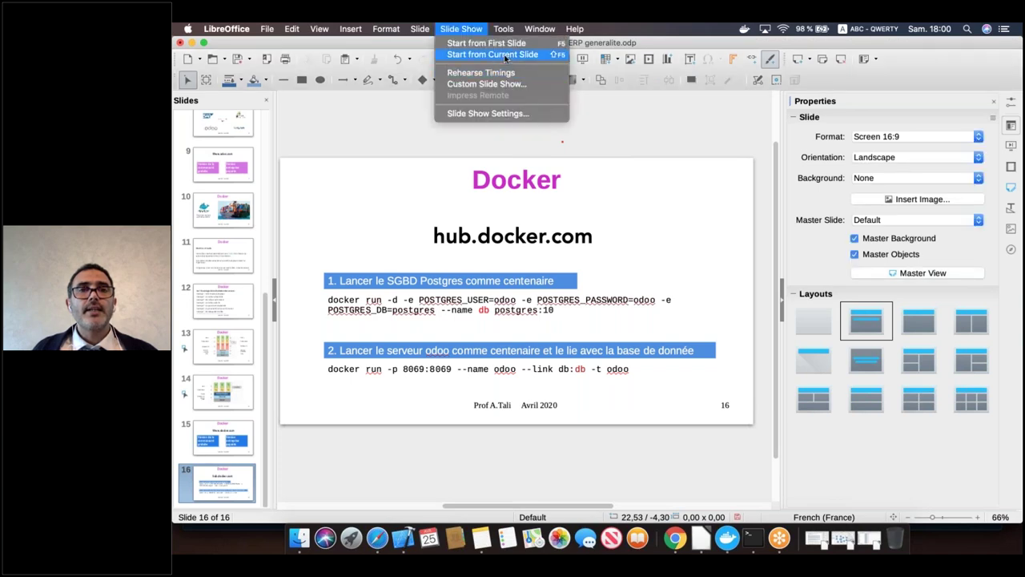